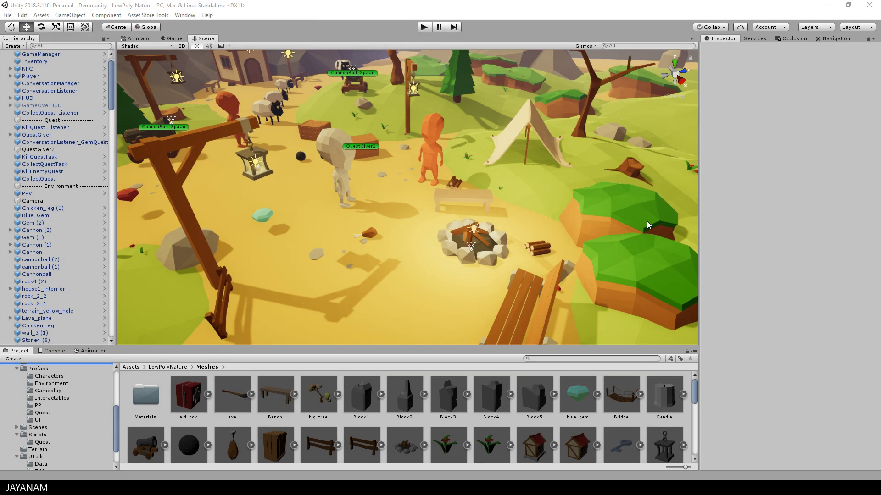
# - Select the key mesh in LowPolyNature/Meshes and rotate its 3D preview
pyautogui.click(622, 446)
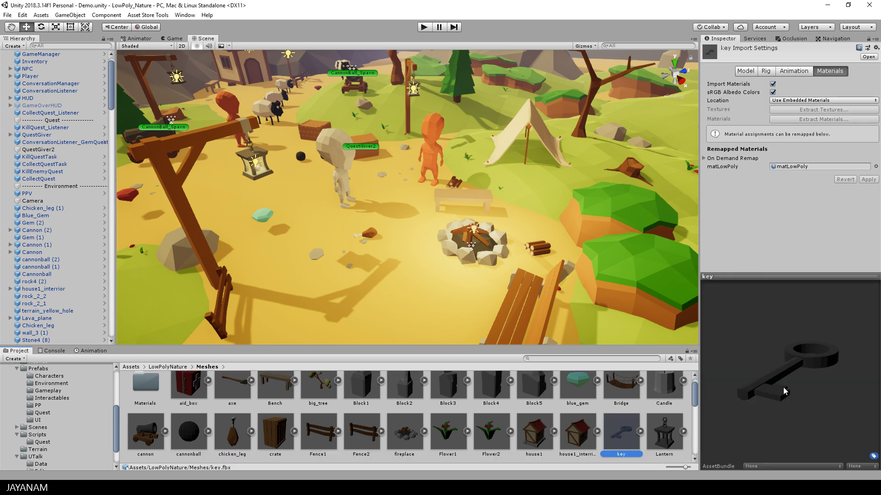
pyautogui.moveTo(783, 387)
pyautogui.mouseDown()
pyautogui.moveTo(764, 399)
pyautogui.moveTo(788, 392)
pyautogui.mouseUp()
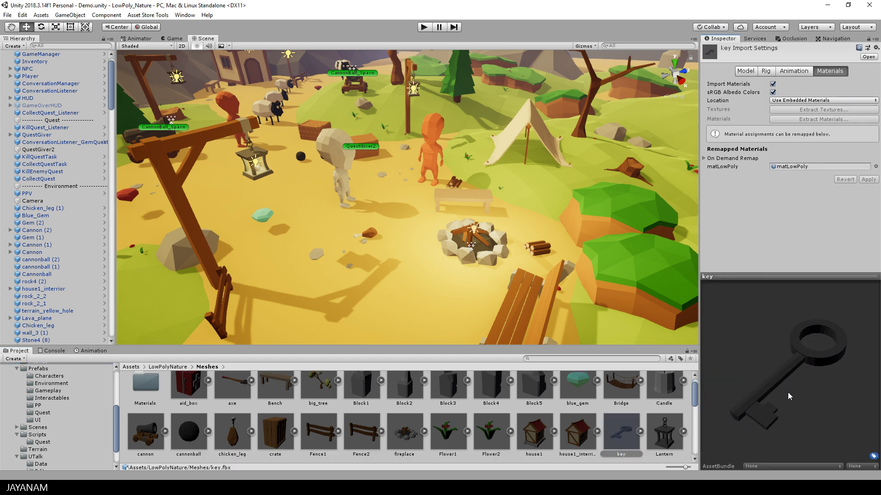
# - Place the key model on the ground near the campfire and frame the view on it
pyautogui.moveTo(635, 431); pyautogui.dragTo(397, 266)
pyautogui.press('f')
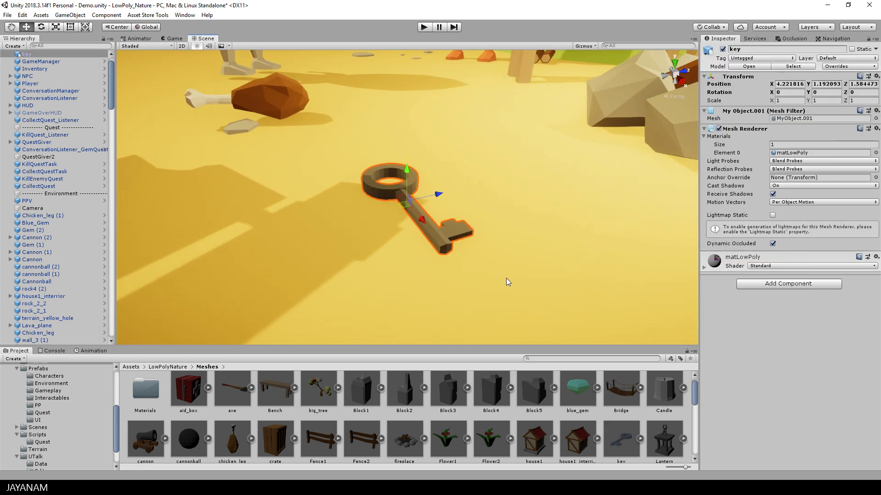
pyautogui.keyDown('alt'); pyautogui.moveTo(555, 246); pyautogui.dragTo(376, 235); pyautogui.keyUp('alt')
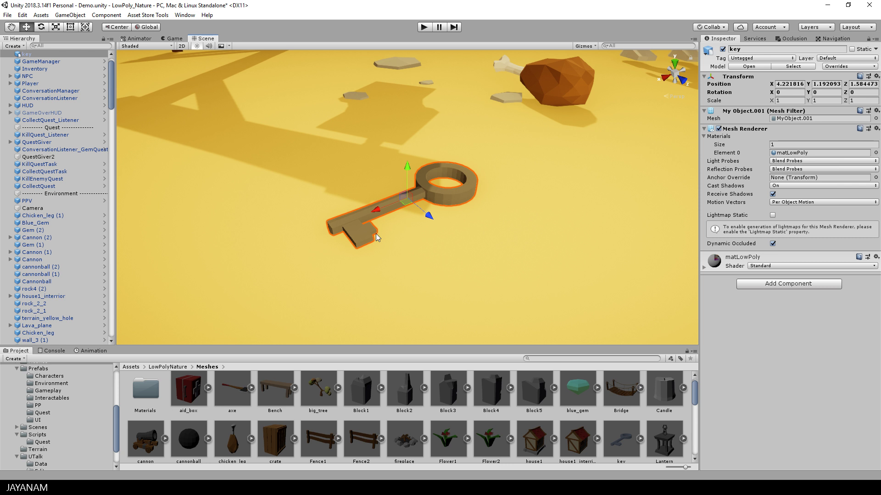
# - Show the contents of the project's Scripts folder
pyautogui.scroll(3, 58, 403)
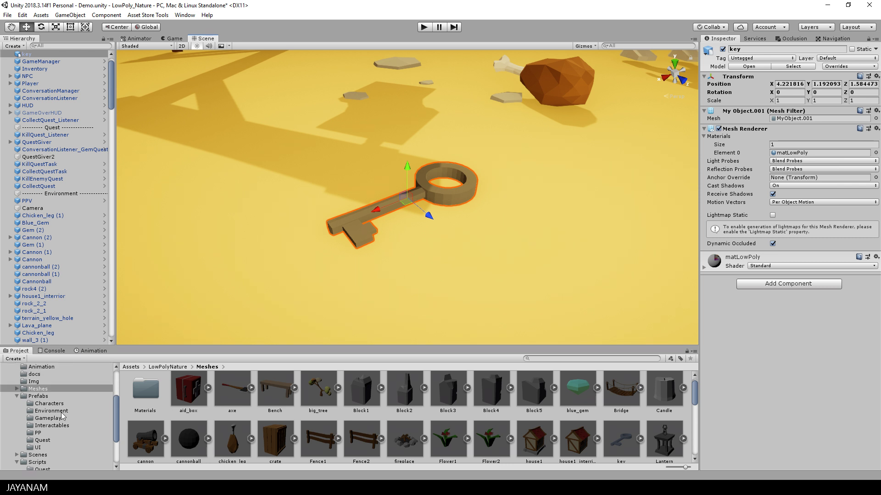
pyautogui.scroll(-3, 58, 403)
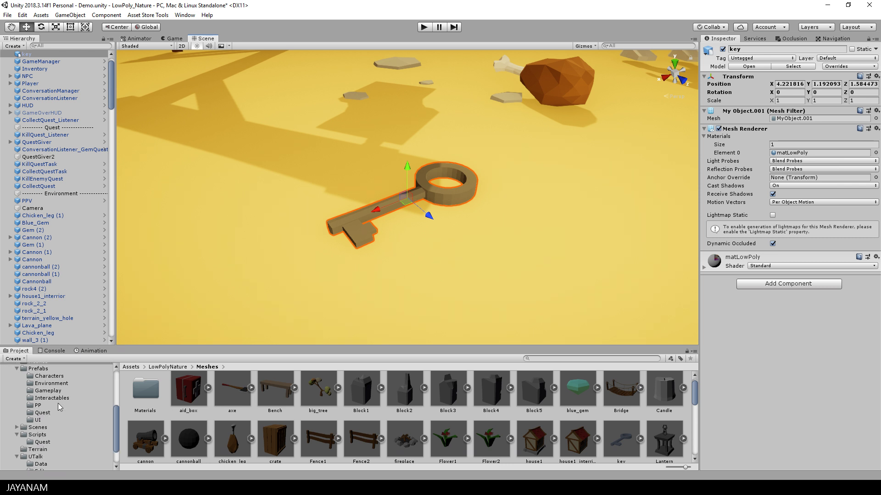
pyautogui.click(40, 407)
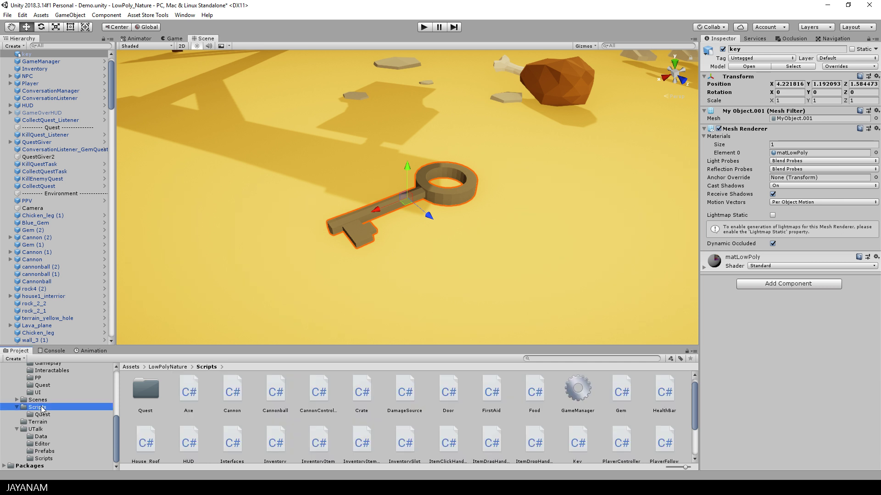
# - Attach the Key script to the key and set Pick Position to 0.00062, 0.0012, 0.00085
pyautogui.click(578, 440)
pyautogui.moveTo(578, 439); pyautogui.dragTo(776, 254)
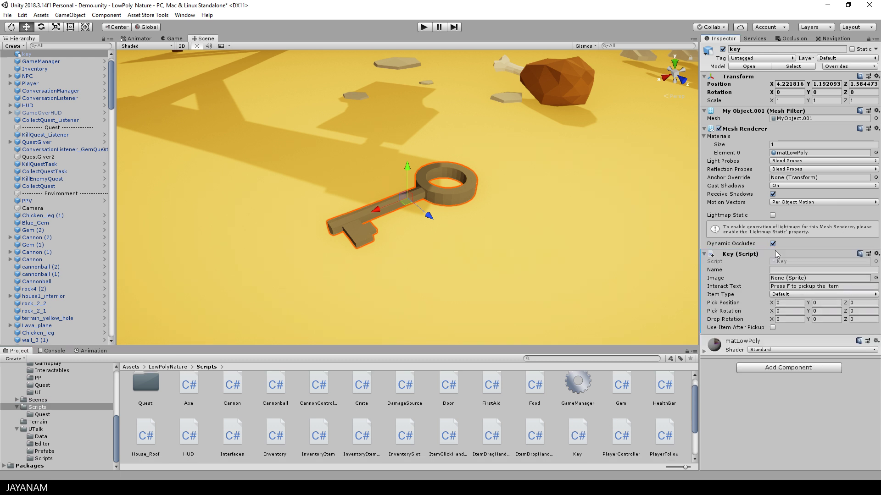
pyautogui.click(777, 303)
pyautogui.write('.00062')
pyautogui.press('Tab')
pyautogui.write('0.0012')
pyautogui.press('Tab')
pyautogui.write('0.00085')
pyautogui.press('Tab')
# - Set the Key script's Pick Rotation to -71.19, 186.6, -99.493
pyautogui.write('-71.19')
pyautogui.press('Tab')
pyautogui.write('186.6')
pyautogui.press('Tab')
pyautogui.write('-')
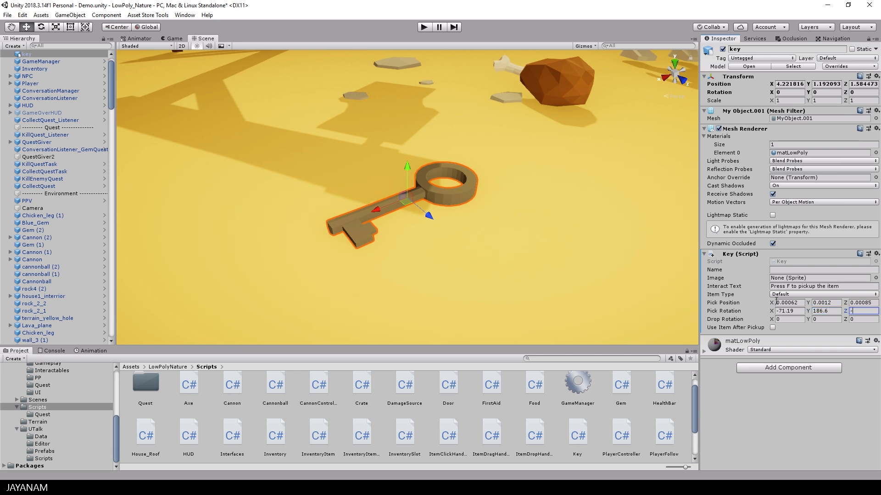
pyautogui.write('99.493')
pyautogui.press('Tab')
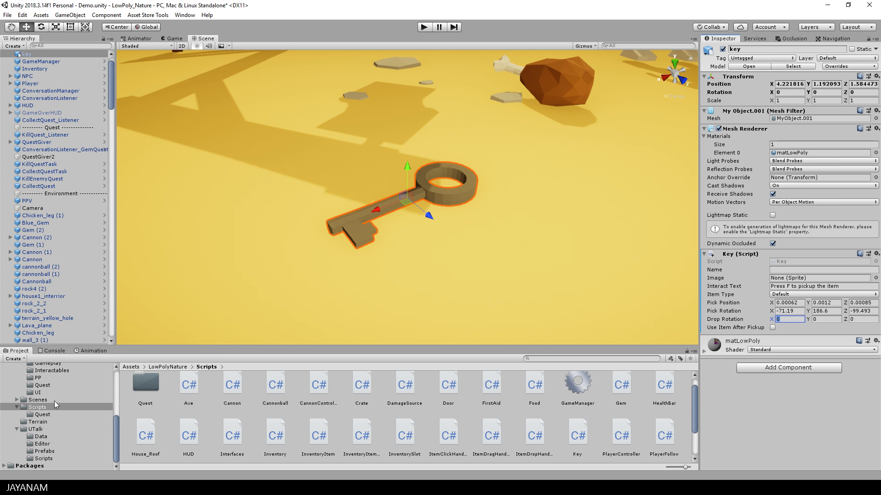
# - Save the scene's key as an original prefab, key.prefab, in Prefabs/Interactables
pyautogui.scroll(3, 48, 412)
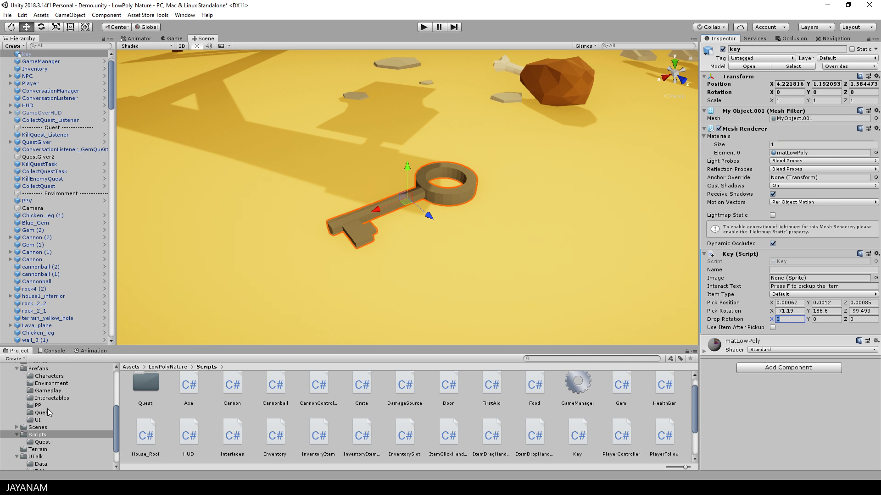
pyautogui.click(51, 397)
pyautogui.click(40, 369)
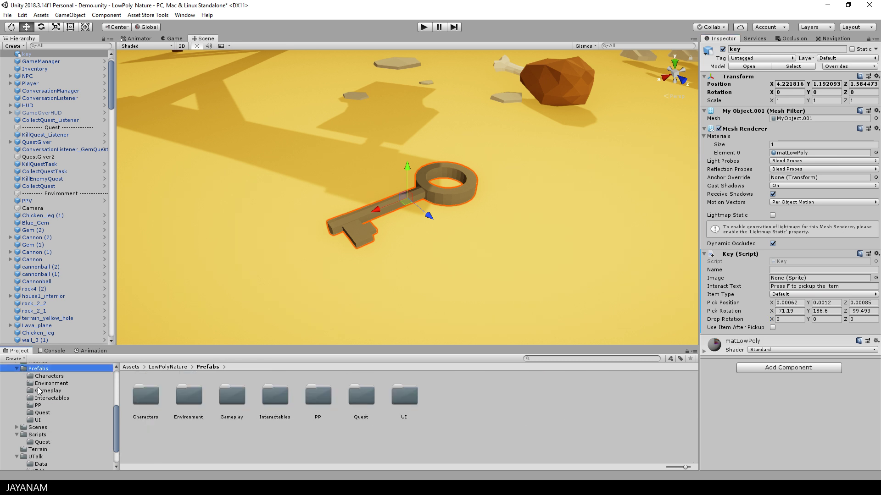
pyautogui.scroll(3, 40, 394)
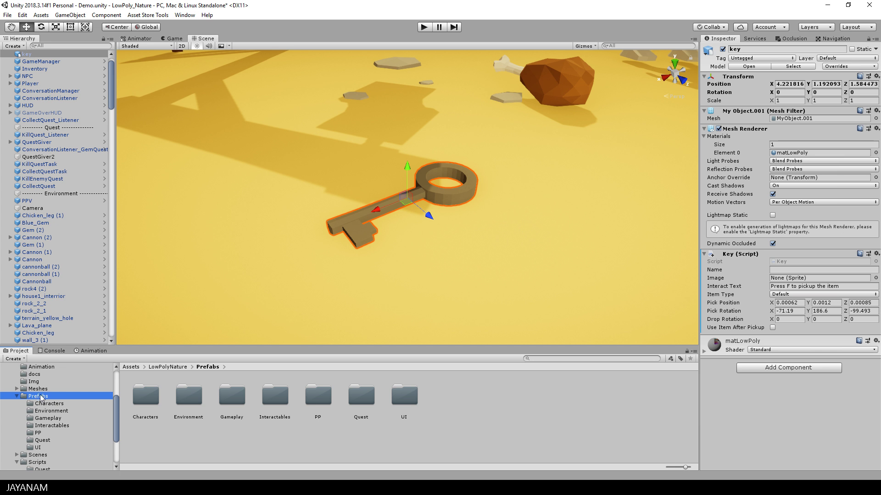
pyautogui.click(61, 426)
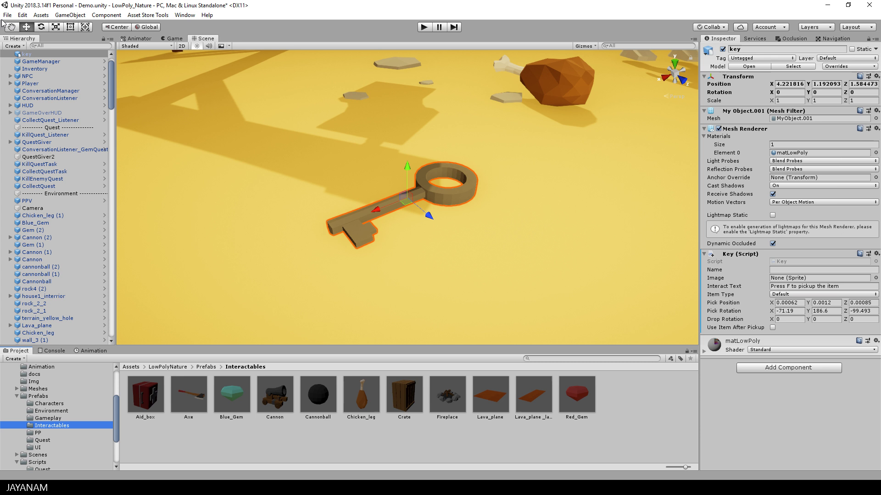
pyautogui.click(27, 54)
pyautogui.click(541, 368)
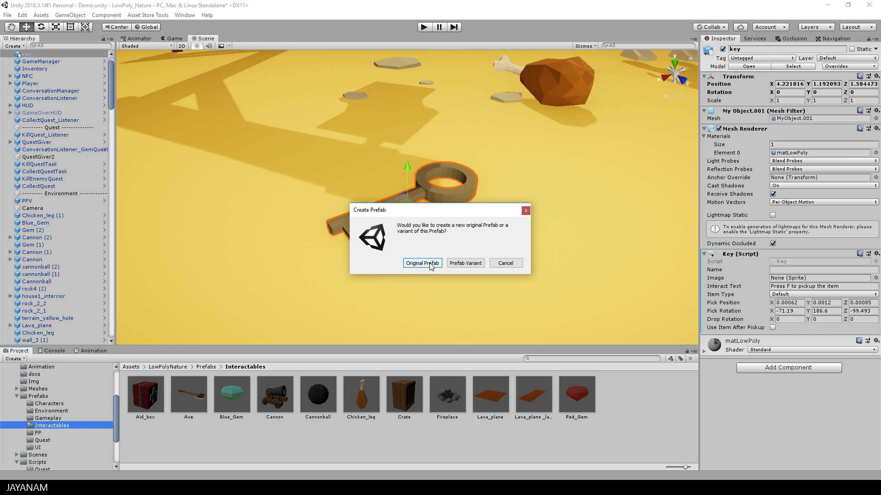
pyautogui.click(430, 264)
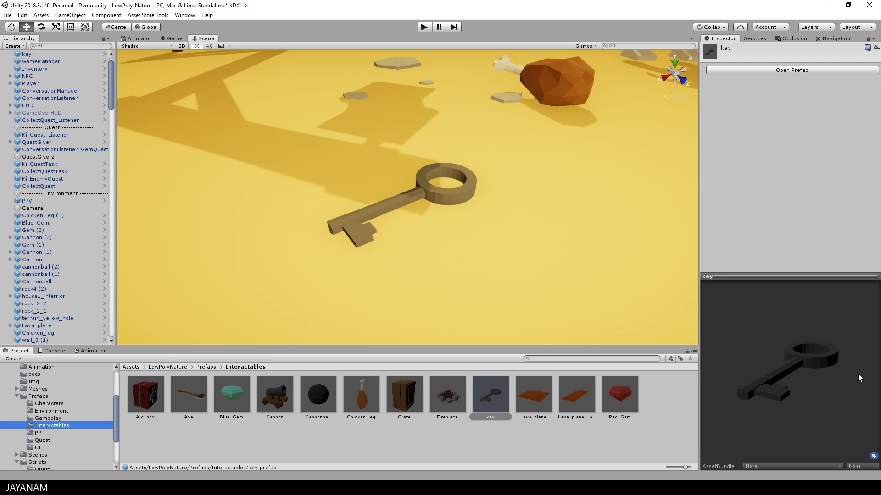
pyautogui.moveTo(858, 375); pyautogui.dragTo(801, 391)
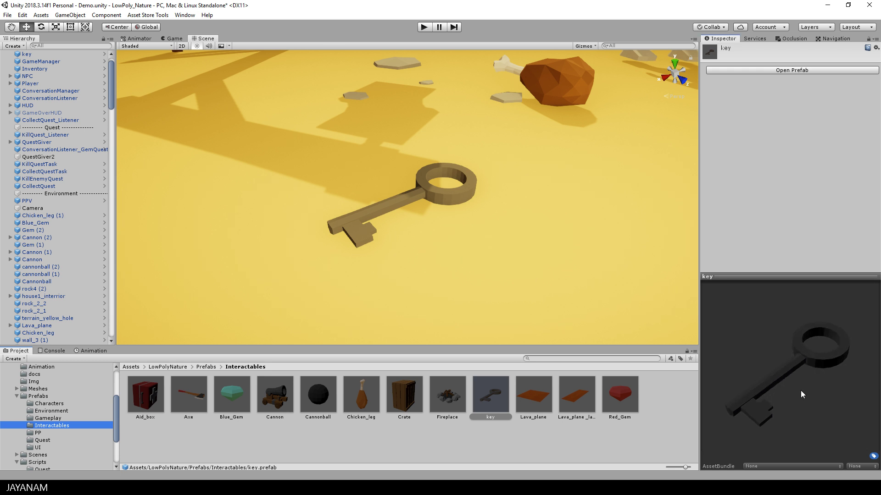
pyautogui.click(790, 70)
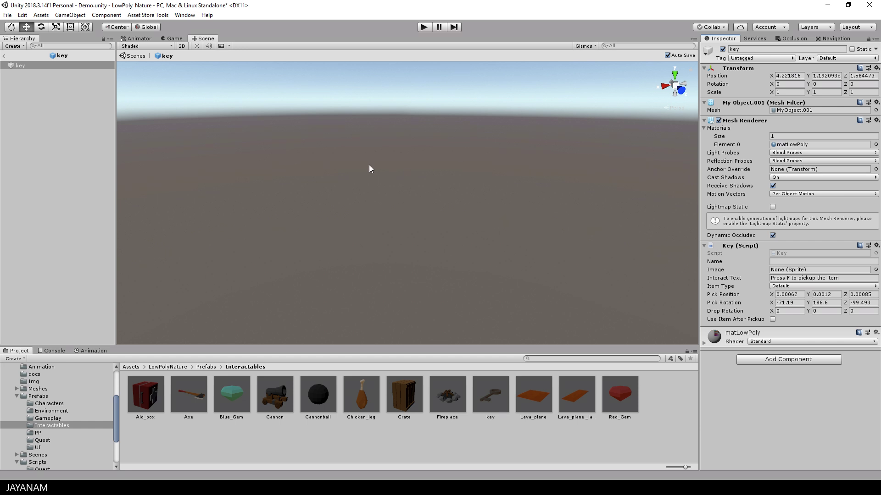
pyautogui.doubleClick(17, 67)
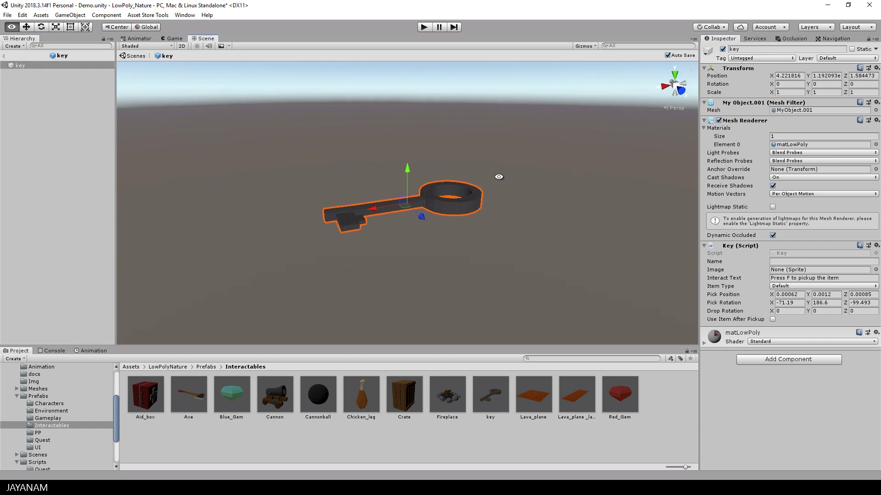
pyautogui.keyDown('alt'); pyautogui.moveTo(499, 177); pyautogui.dragTo(515, 211); pyautogui.keyUp('alt')
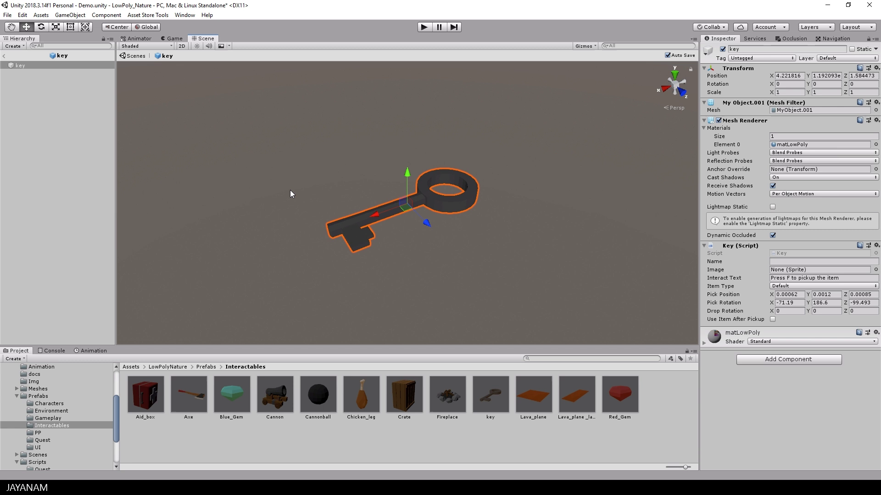
pyautogui.click(136, 58)
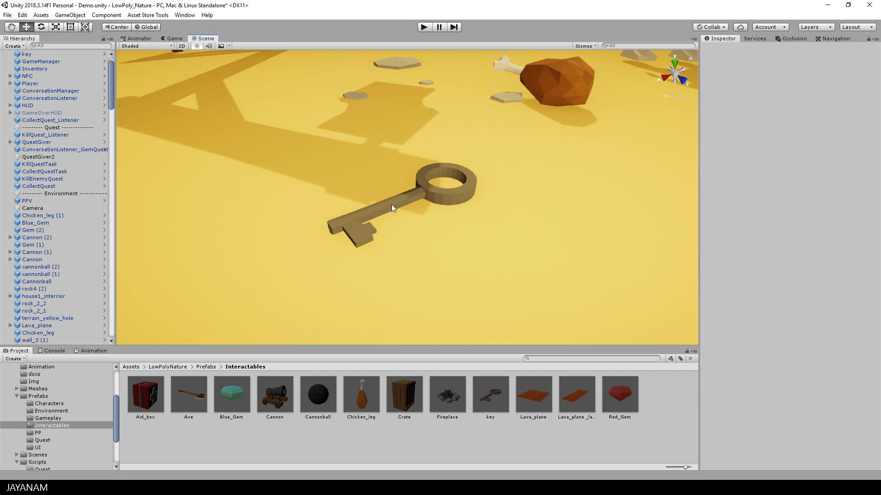
# - Delete the scene's key and place a fresh key prefab instance on the ground
pyautogui.scroll(-3, 392, 205)
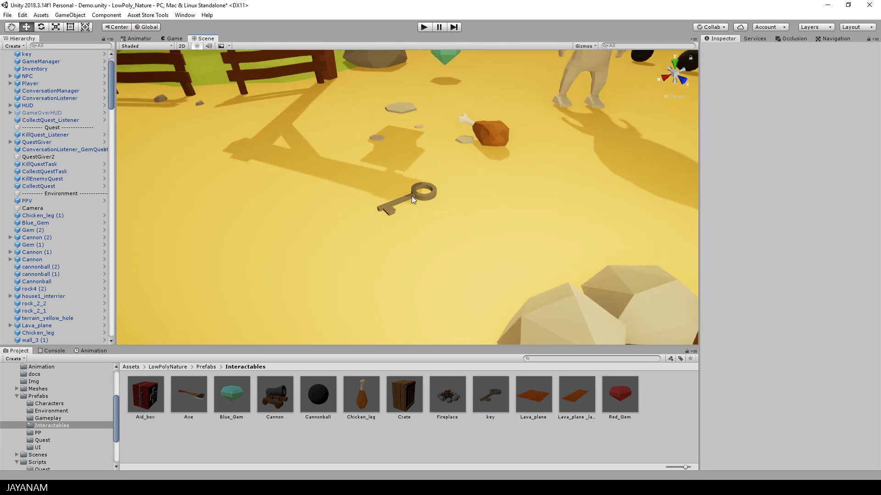
pyautogui.click(412, 196)
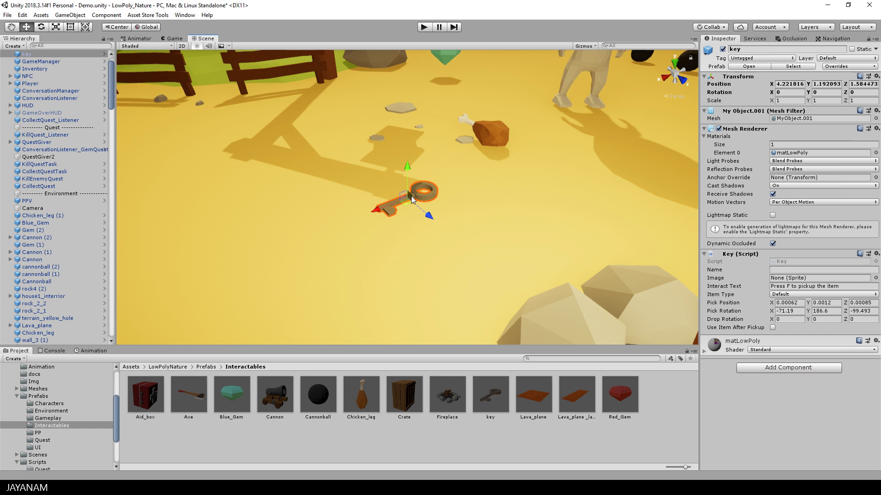
pyautogui.press('Delete')
pyautogui.moveTo(490, 394); pyautogui.dragTo(377, 243)
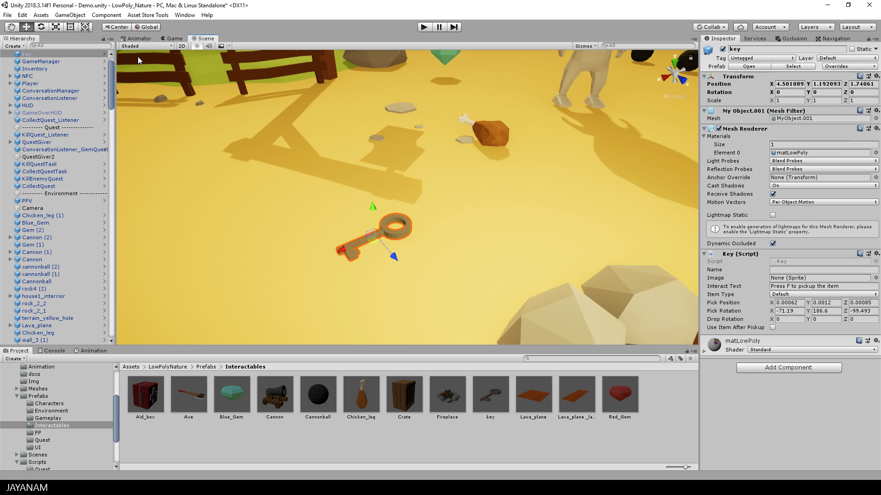
# - Set Key script Name to Key, Interact Text to 'Press F to pickup the key', and add a Box Collider
pyautogui.click(787, 269)
pyautogui.write('Key')
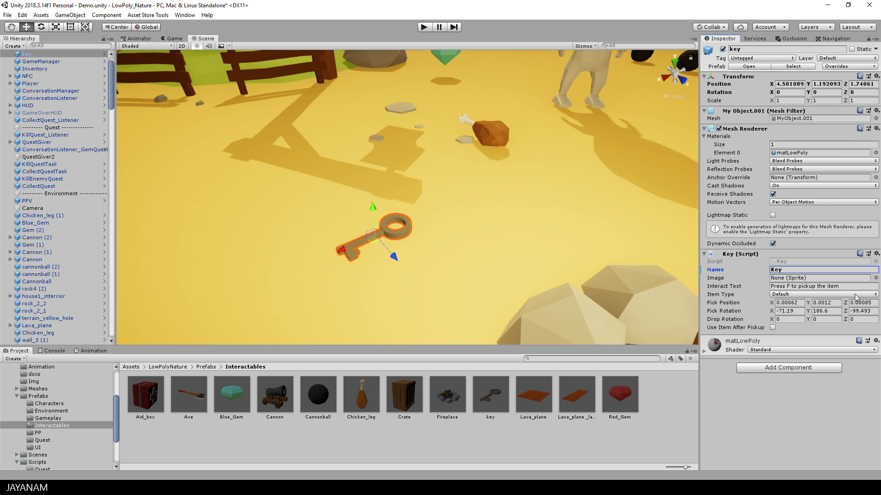
pyautogui.doubleClick(829, 285)
pyautogui.write('key')
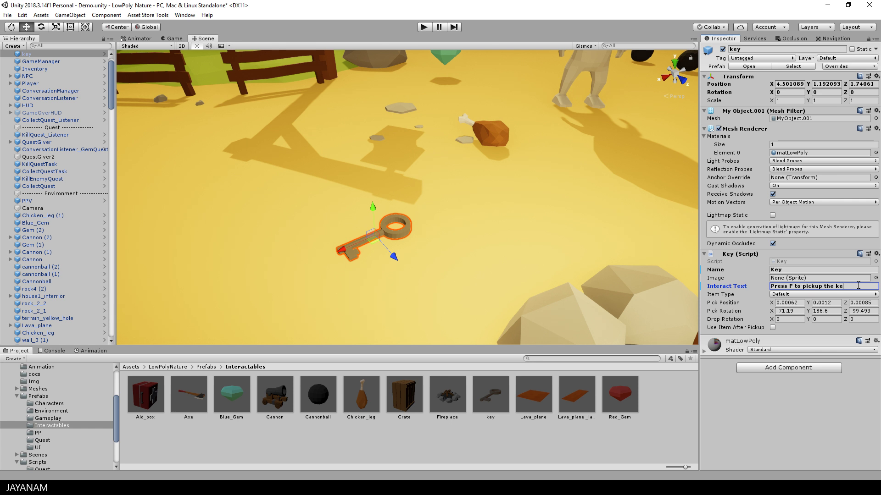
pyautogui.click(788, 368)
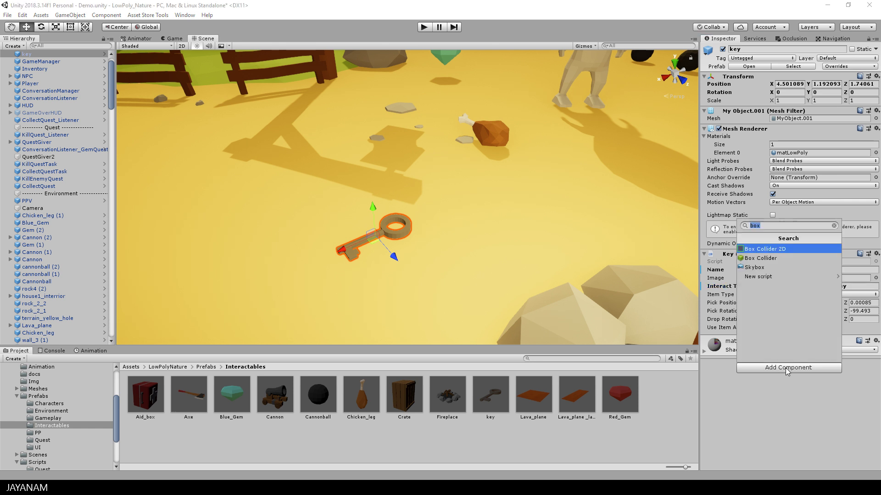
pyautogui.click(763, 260)
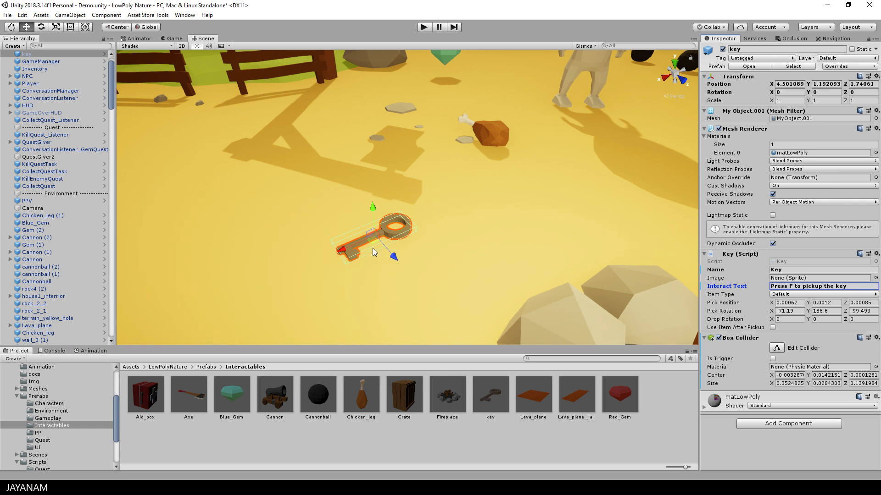
# - Apply the Key script changes and Box Collider overrides to the key prefab
pyautogui.click(837, 67)
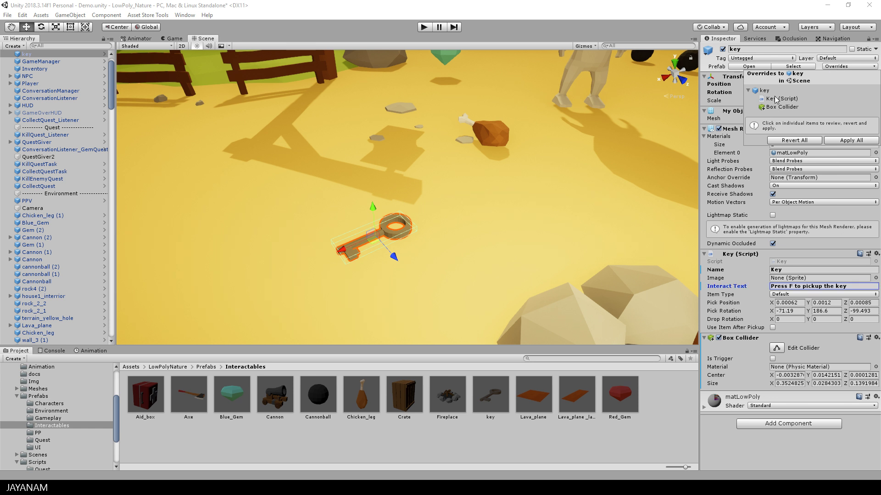
pyautogui.click(774, 107)
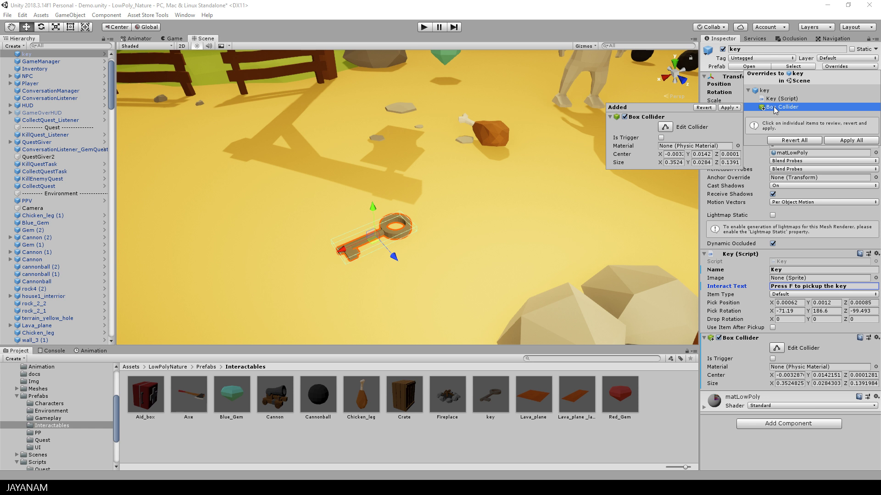
pyautogui.click(777, 100)
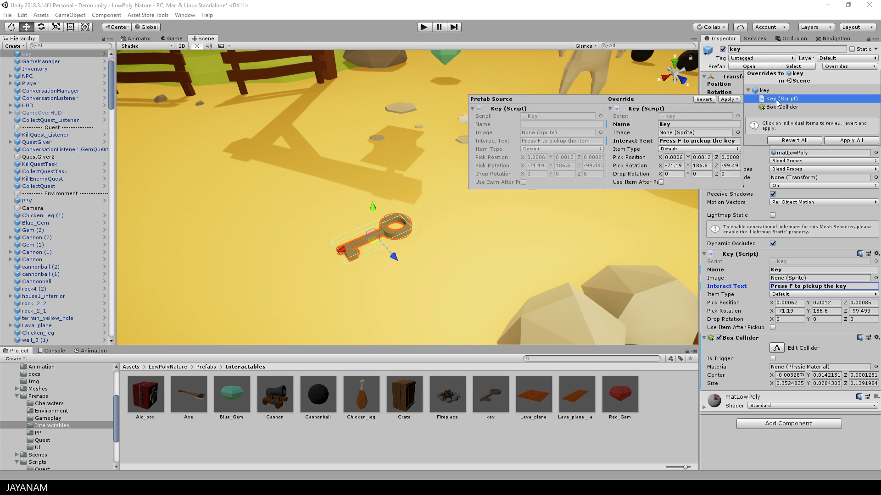
pyautogui.click(728, 99)
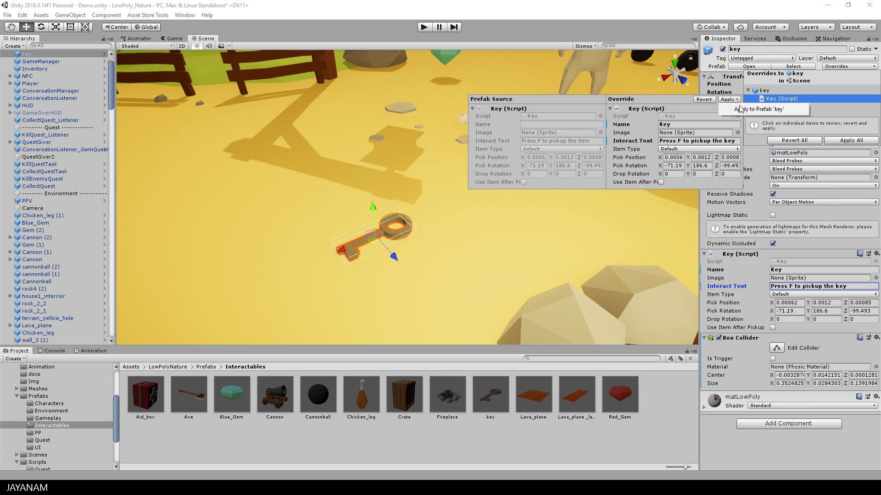
pyautogui.click(753, 109)
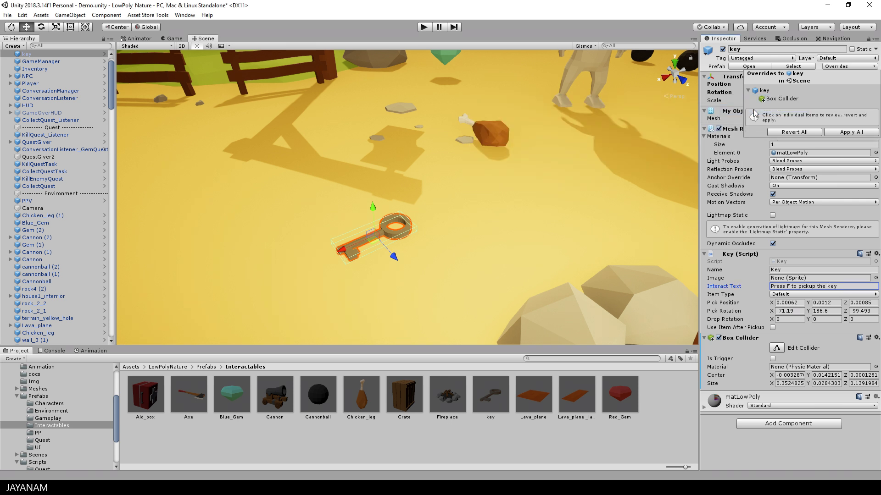
pyautogui.click(850, 133)
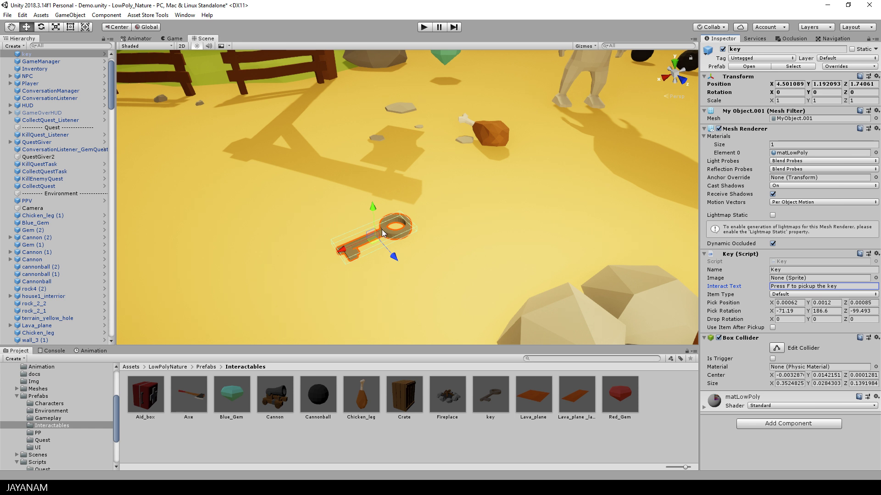
# - Delete the scene's key and place a new instance of the updated key prefab
pyautogui.press('Delete')
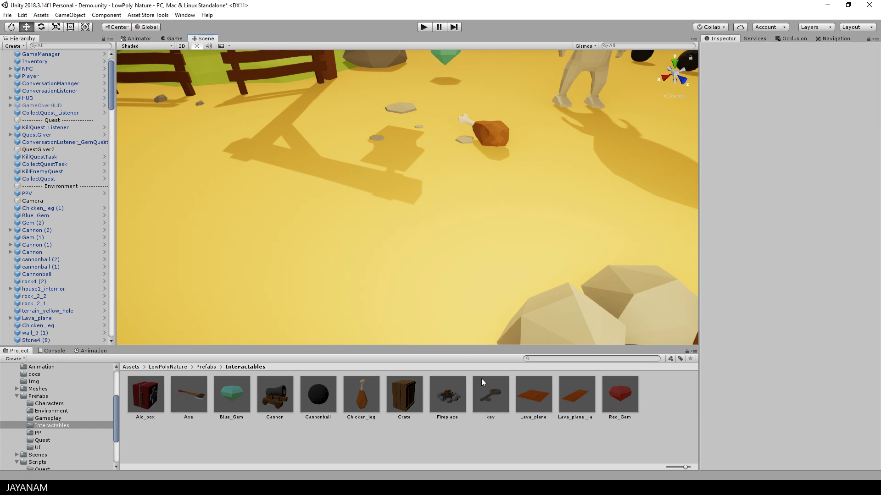
pyautogui.moveTo(490, 396); pyautogui.dragTo(359, 243)
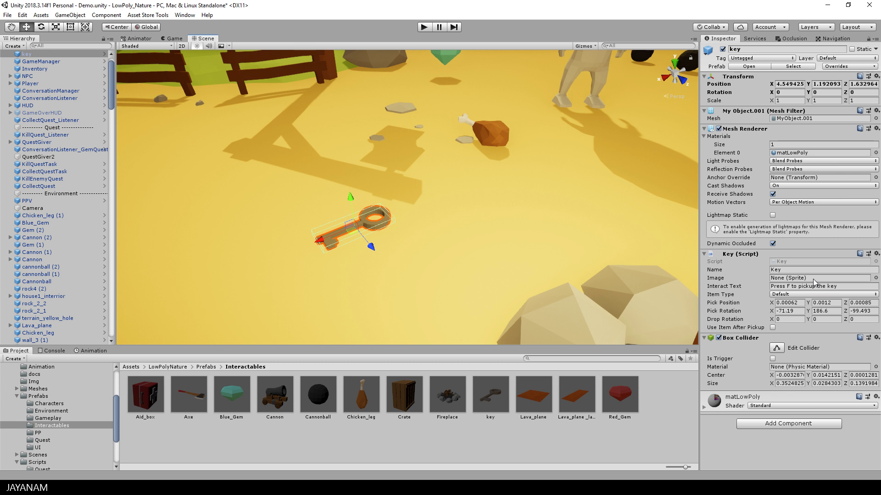
# - Open the key prefab and assign the key sprite from the Img folder as the Key script's Image
pyautogui.click(759, 67)
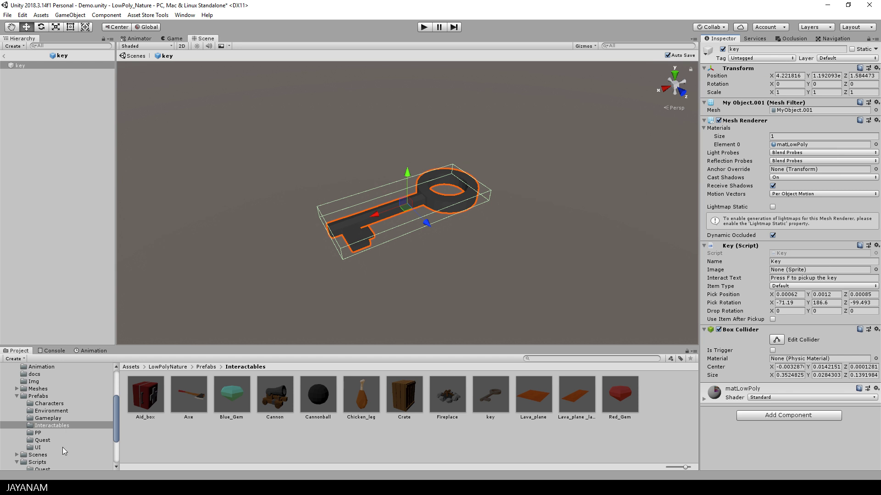
pyautogui.click(31, 381)
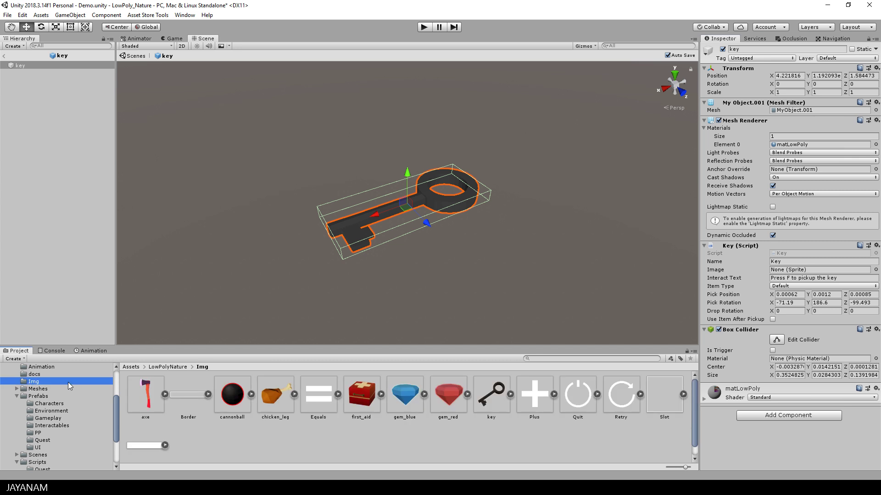
pyautogui.moveTo(489, 392); pyautogui.dragTo(809, 269)
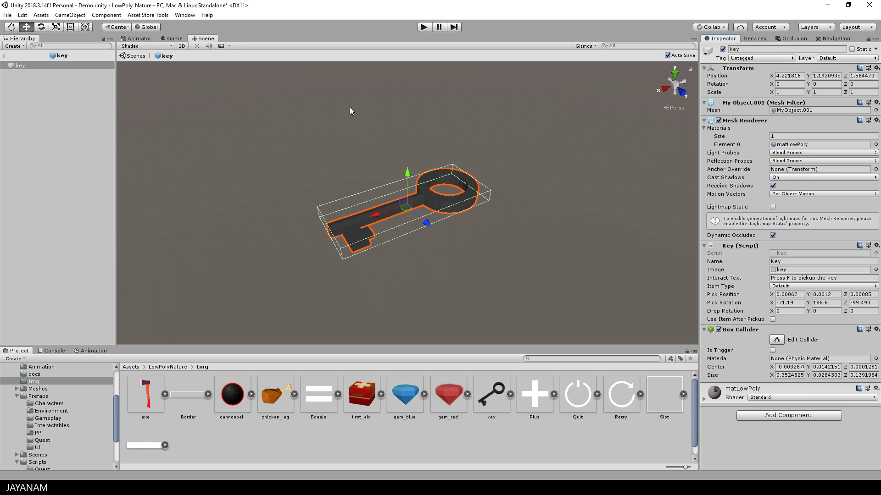
# - Return to the scene, enter play mode, and walk to the key to pick it up with F
pyautogui.click(133, 56)
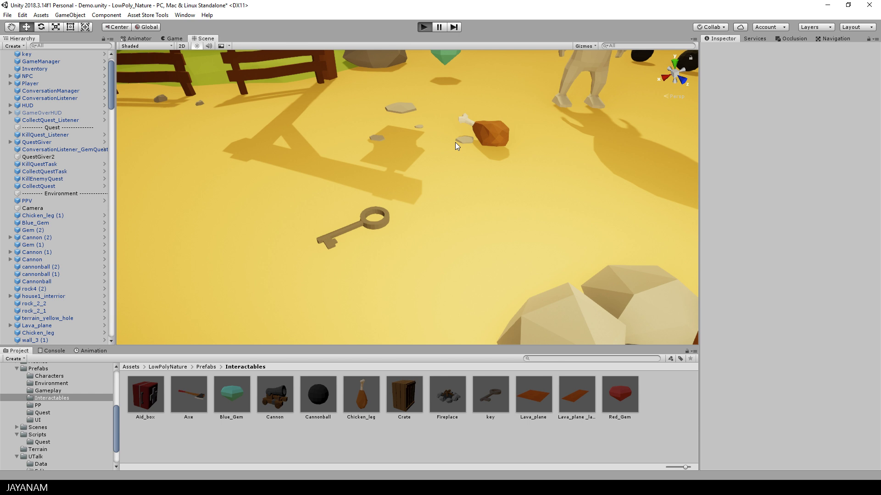
pyautogui.hotkey('ctrl', 'p')
pyautogui.press('s')
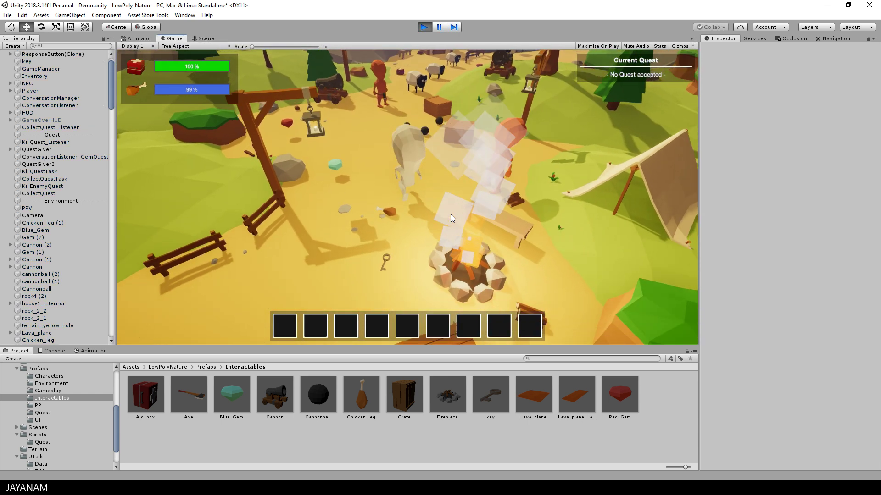
pyautogui.press('w')
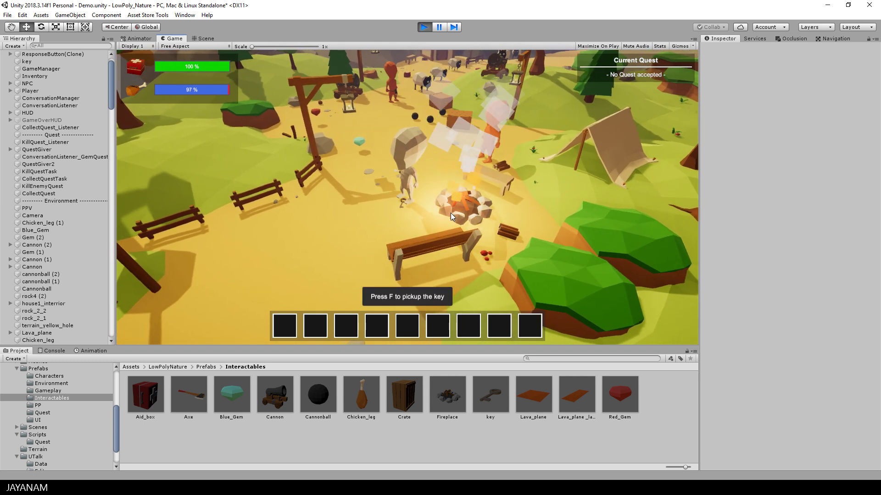
pyautogui.press('f')
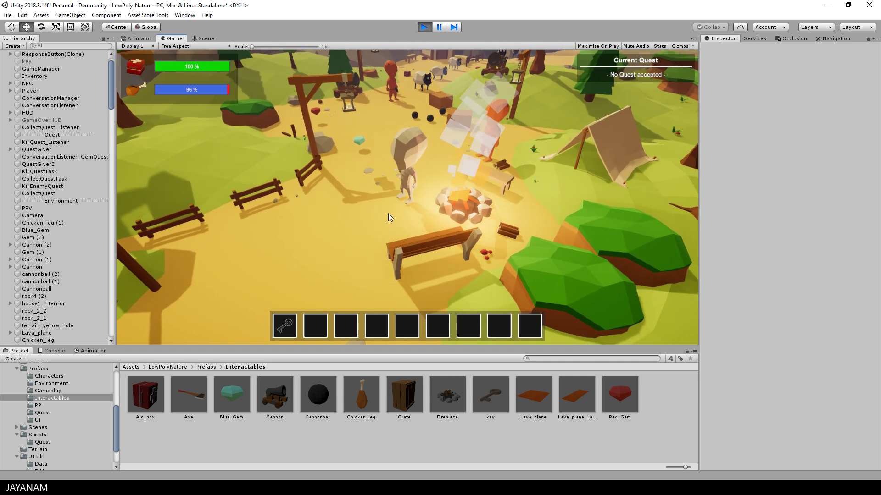
pyautogui.press('d')
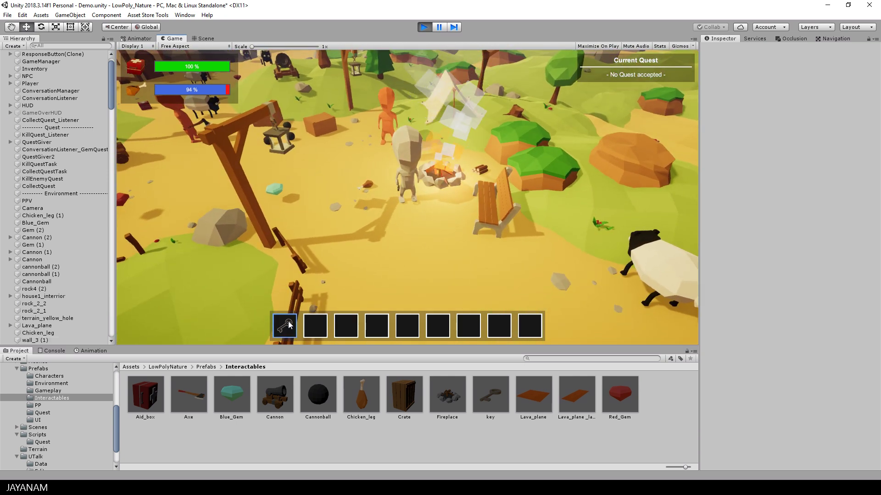
pyautogui.press('w')
pyautogui.press('w')
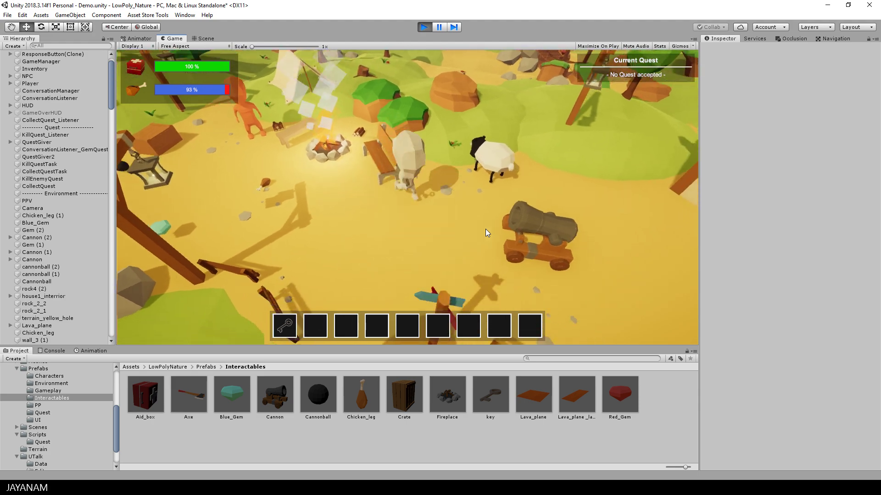